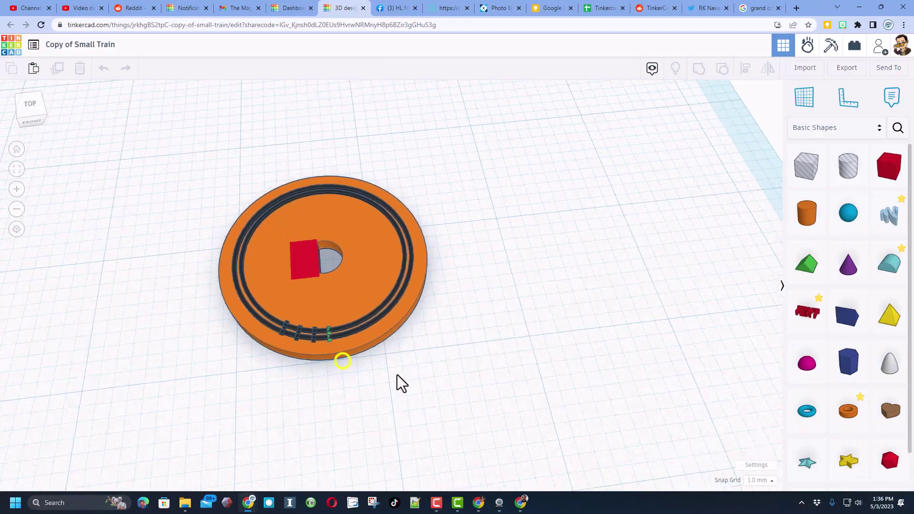
- Duplicate the green railroad tie and nudge the copy across to the opposite side of the track
{"action": "right_click_drag", "start_coordinate": [397, 376], "coordinate": [368, 375]}
{"action": "scroll", "coordinate": [361, 364], "scroll_direction": "up", "scroll_amount": 5}
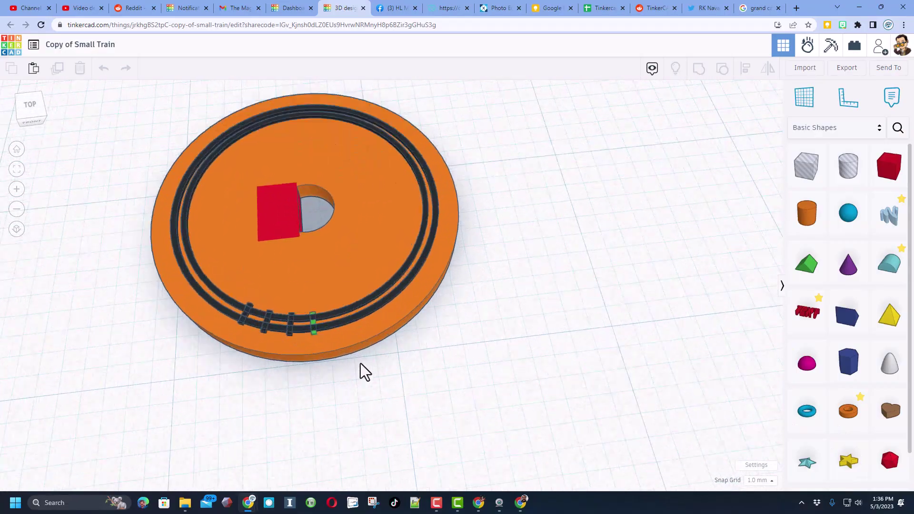
{"action": "scroll", "coordinate": [361, 364], "scroll_direction": "down", "scroll_amount": 4}
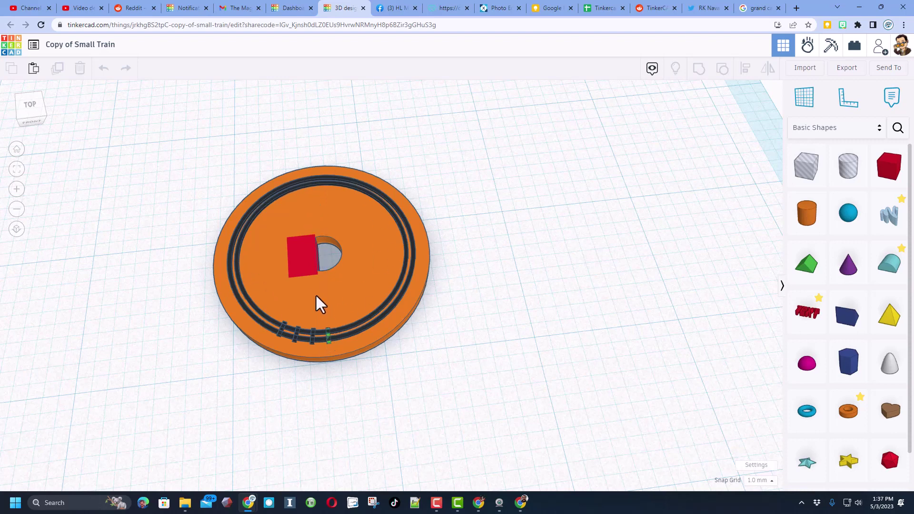
{"action": "left_click", "coordinate": [328, 339]}
{"action": "left_click", "coordinate": [326, 341]}
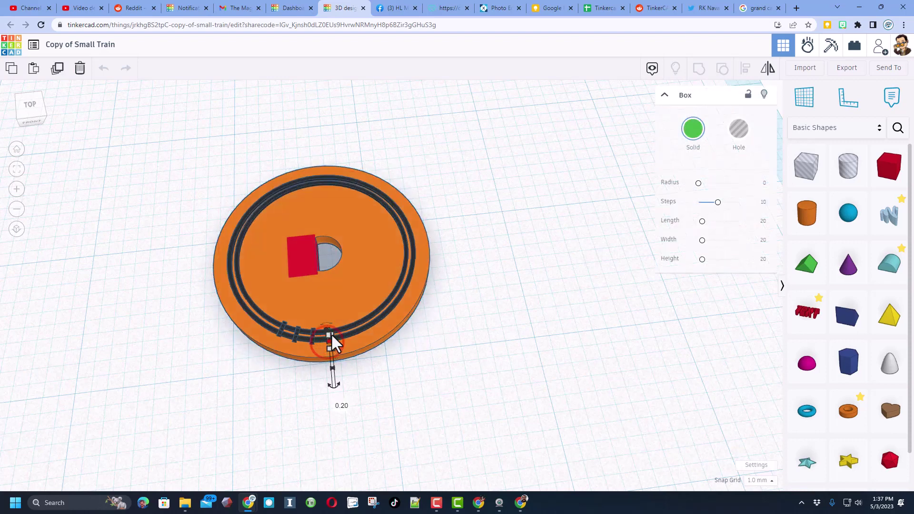
{"action": "key", "text": "ctrl+d"}
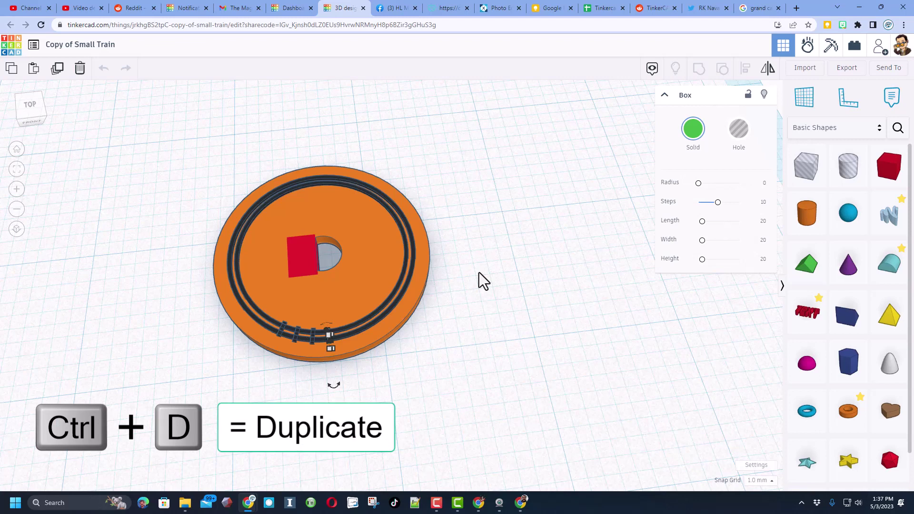
{"action": "key", "text": "shift+Up"}
{"action": "key", "text": "shift+Up"}
{"action": "key", "text": "shift+Up"}
{"action": "key", "text": "shift+Up"}
{"action": "key", "text": "shift+Up"}
{"action": "key", "text": "shift+Up"}
{"action": "key", "text": "shift+Up"}
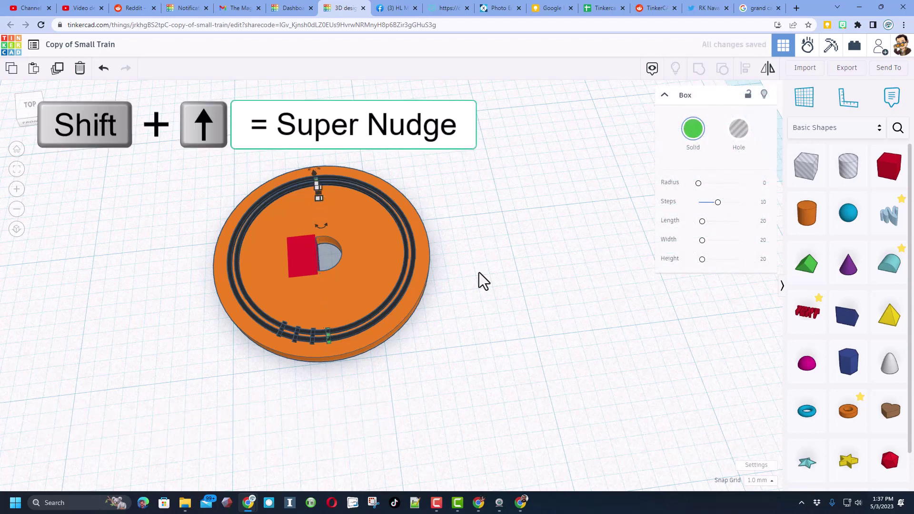
{"action": "key", "text": "f"}
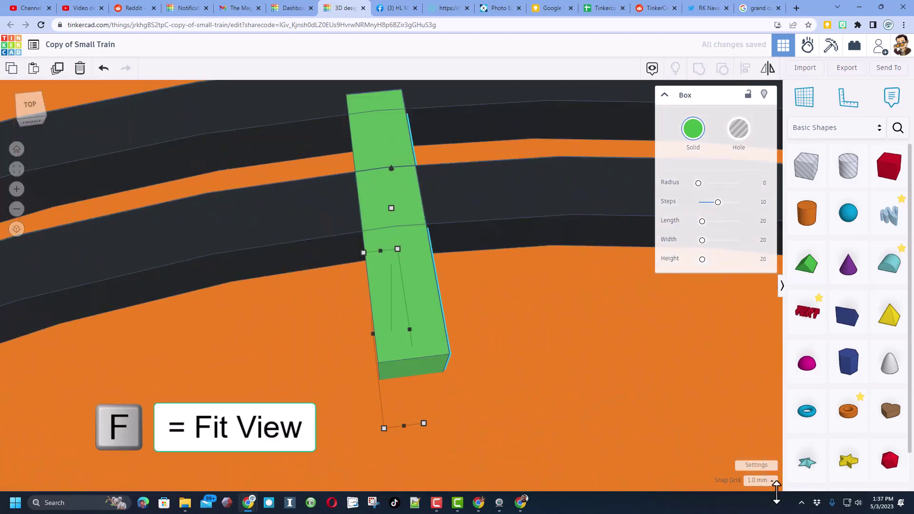
- Set grid snapping to 0.1 mm and switch to the top view
{"action": "left_click", "coordinate": [759, 481]}
{"action": "left_click", "coordinate": [753, 386]}
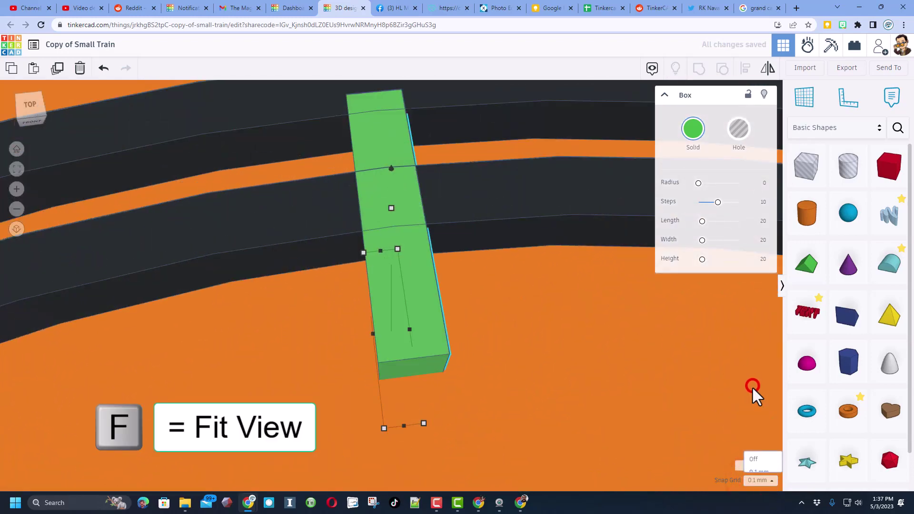
{"action": "scroll", "coordinate": [410, 159], "scroll_direction": "down", "scroll_amount": 5}
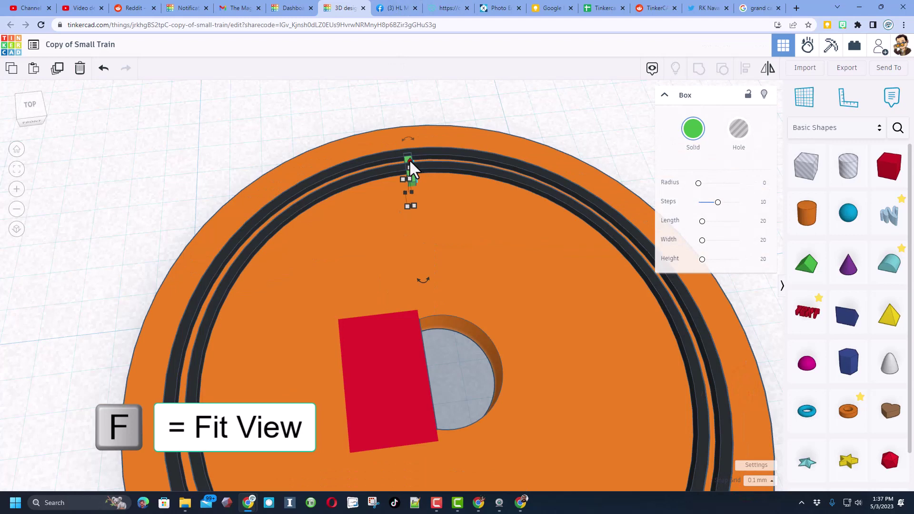
{"action": "scroll", "coordinate": [410, 159], "scroll_direction": "up", "scroll_amount": 1}
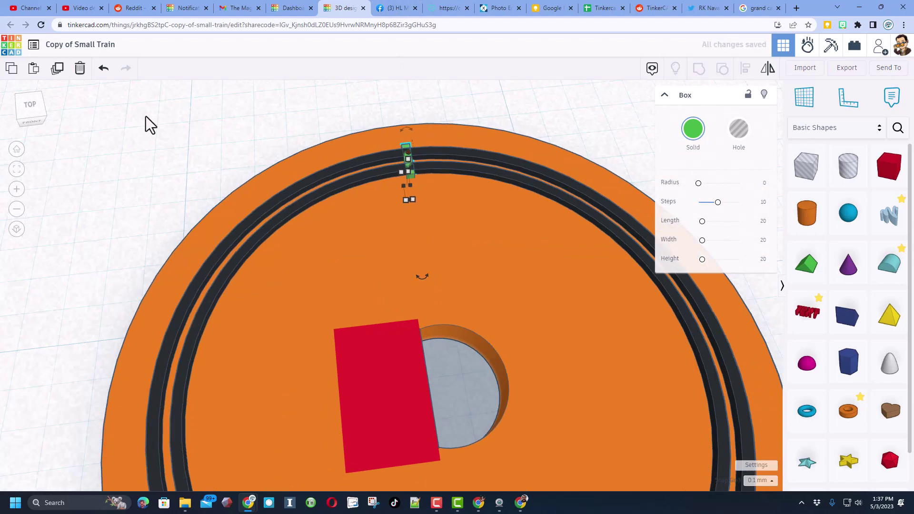
{"action": "left_click", "coordinate": [26, 105]}
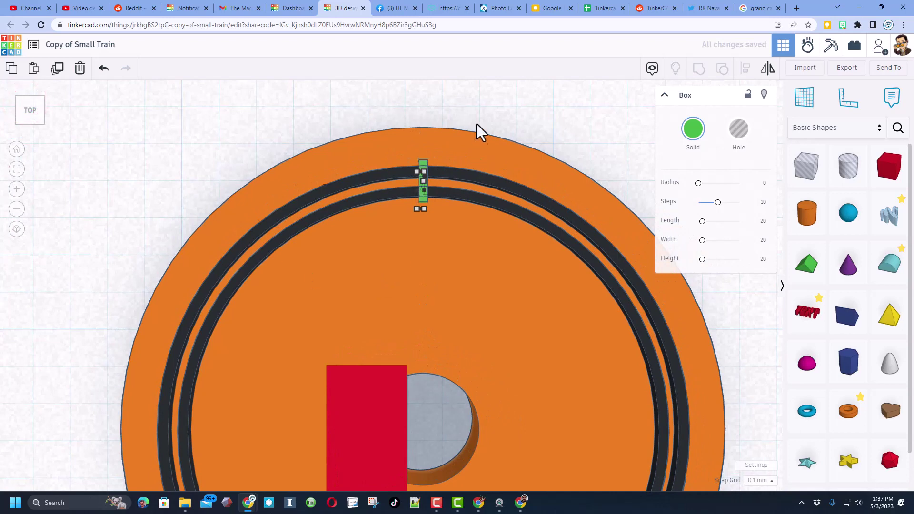
- Select the bottom and top ties together and duplicate the pair in place
{"action": "scroll", "coordinate": [456, 222], "scroll_direction": "down", "scroll_amount": 5}
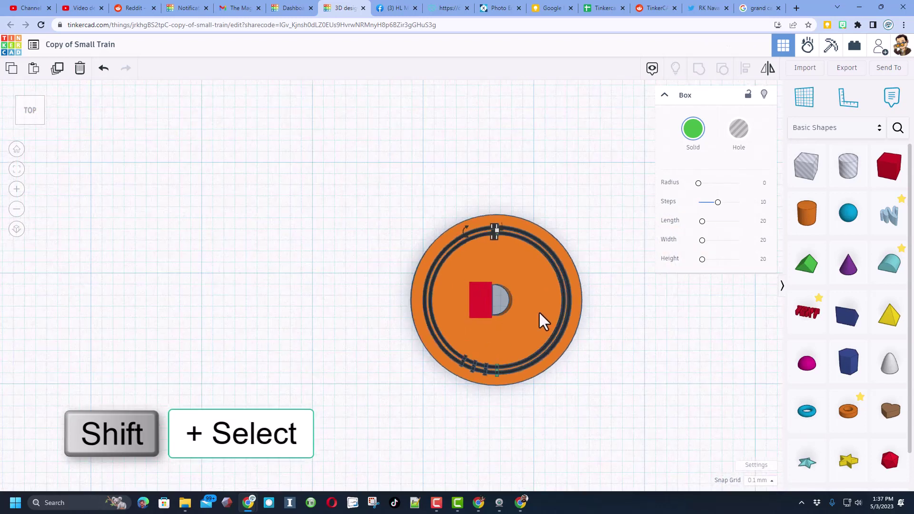
{"action": "scroll", "coordinate": [529, 348], "scroll_direction": "up", "scroll_amount": 1}
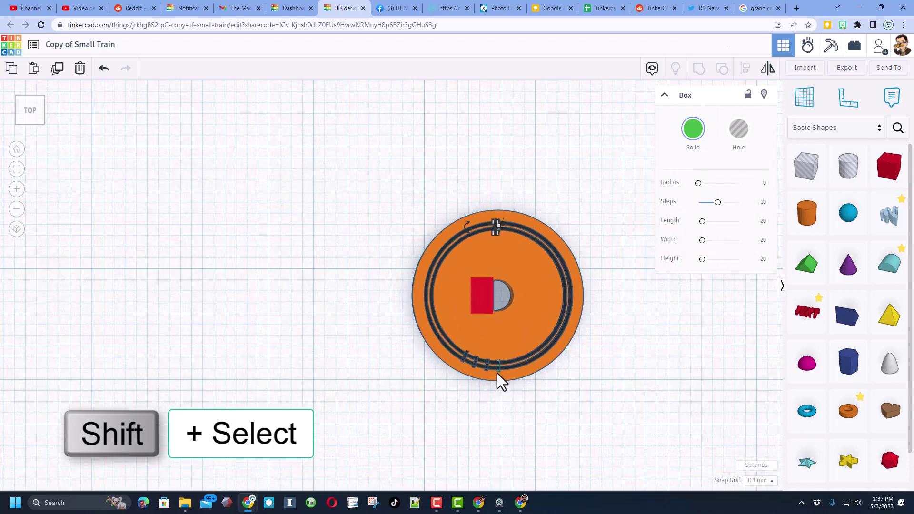
{"action": "scroll", "coordinate": [498, 373], "scroll_direction": "up", "scroll_amount": 1}
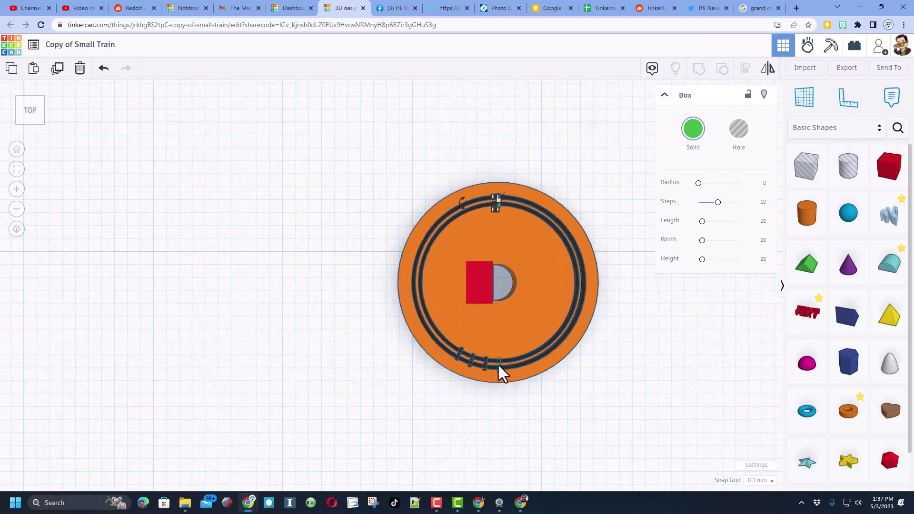
{"action": "left_click", "coordinate": [498, 365], "text": "shift"}
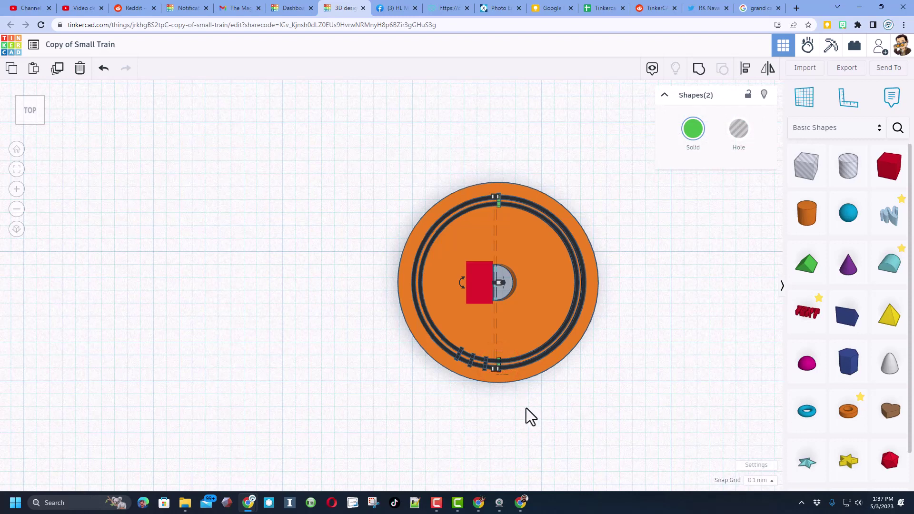
{"action": "key", "text": "shift+Up"}
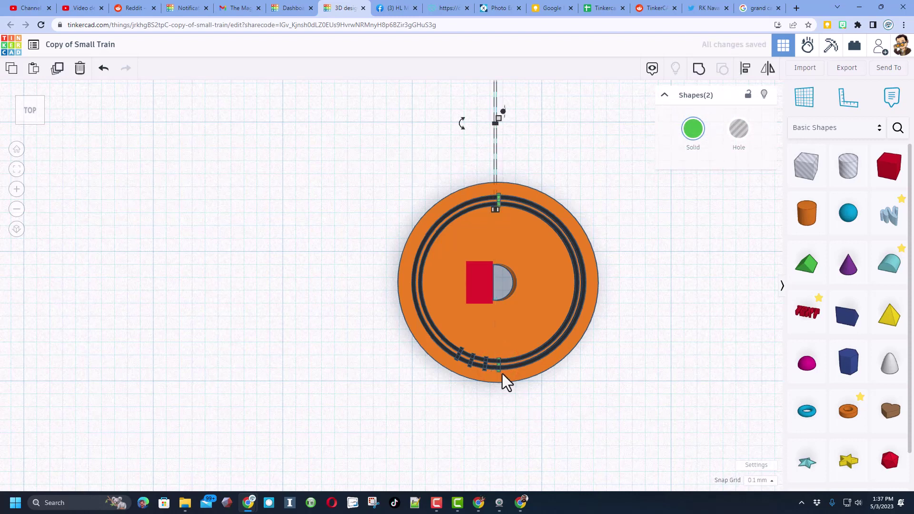
{"action": "key", "text": "Escape"}
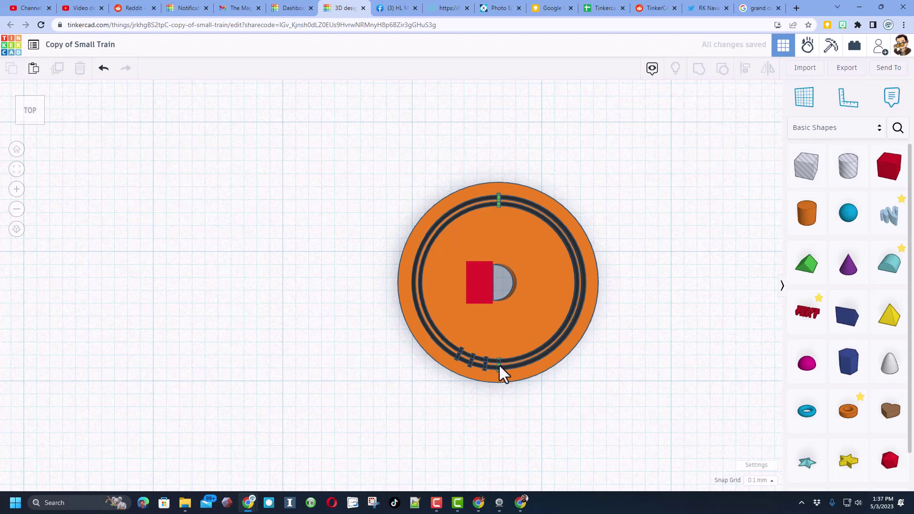
{"action": "left_click", "coordinate": [499, 366]}
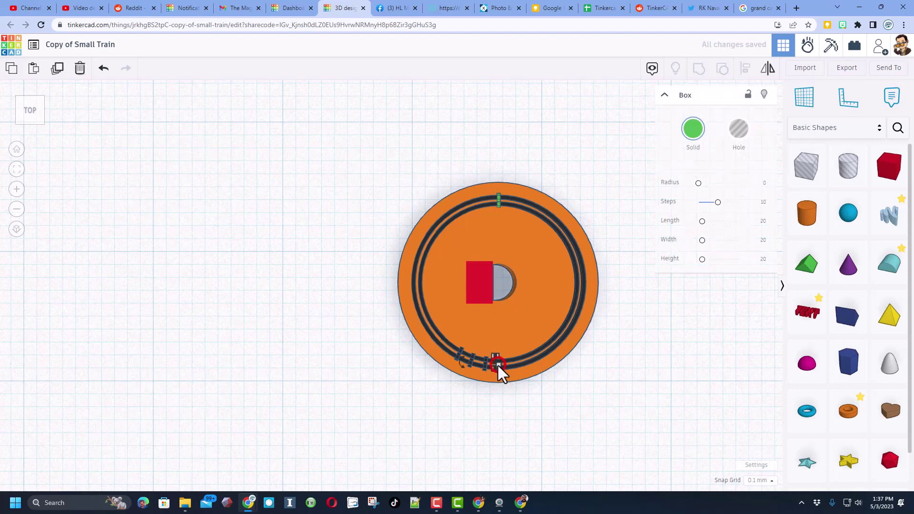
{"action": "left_click", "coordinate": [497, 198], "text": "shift"}
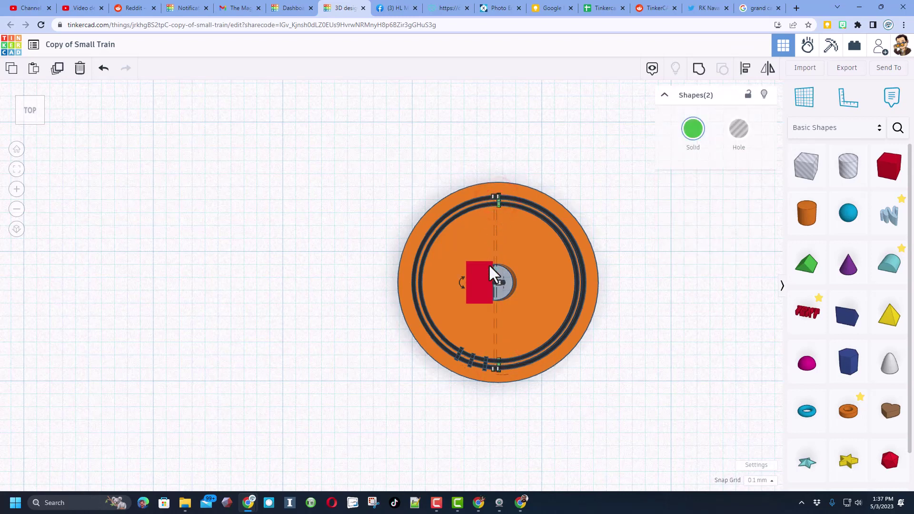
{"action": "key", "text": "ctrl+d"}
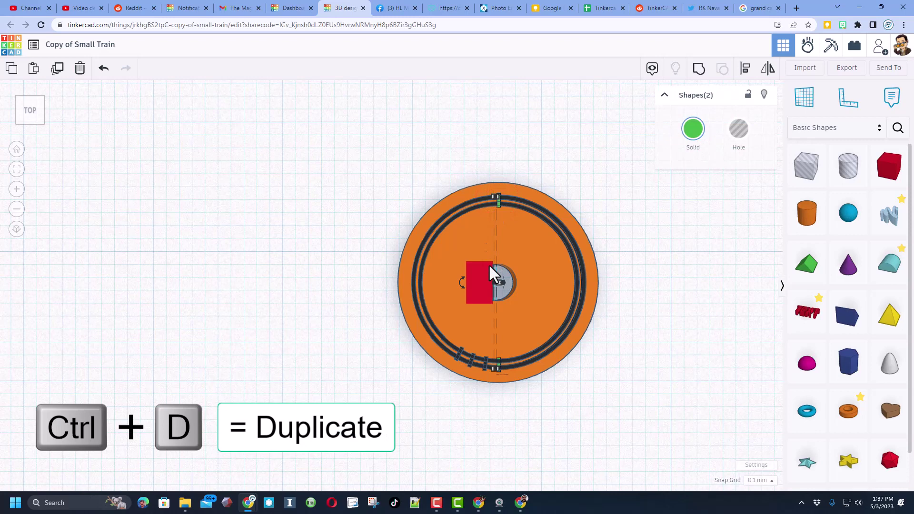
- Rotate the copied tie pair around the disc centre, then repeat the rotated duplicate five times around the loop
{"action": "left_click_drag", "start_coordinate": [462, 282], "coordinate": [300, 258]}
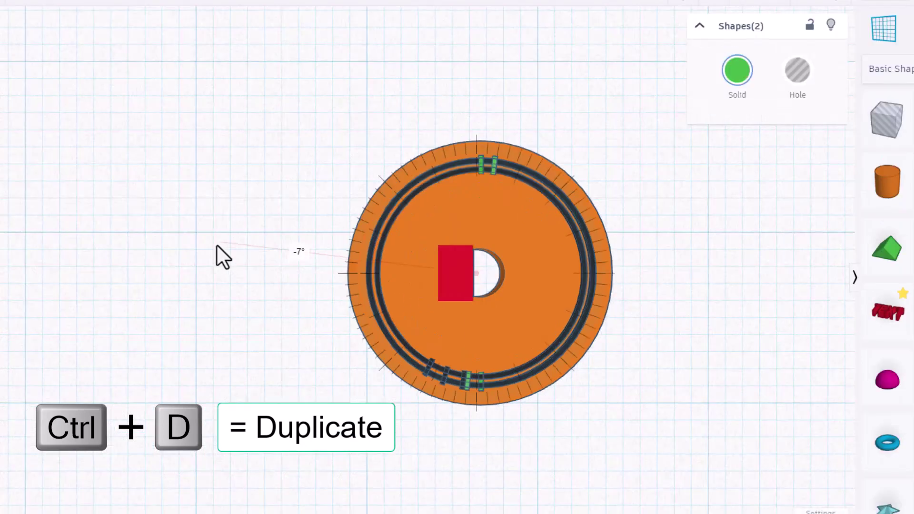
{"action": "left_click_drag", "start_coordinate": [215, 241], "coordinate": [228, 247]}
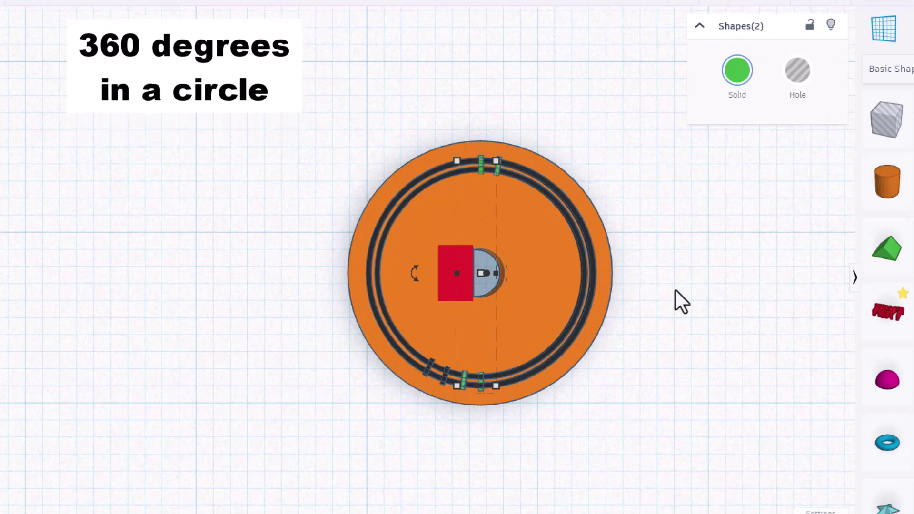
{"action": "key", "text": "ctrl+d"}
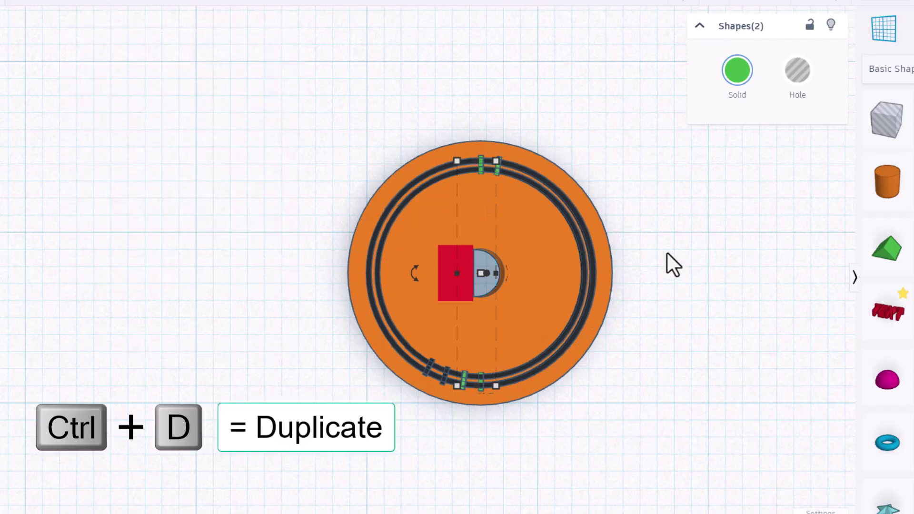
{"action": "key", "text": "ctrl+d"}
{"action": "key", "text": "ctrl+d"}
{"action": "key", "text": "ctrl+d"}
{"action": "key", "text": "ctrl+d"}
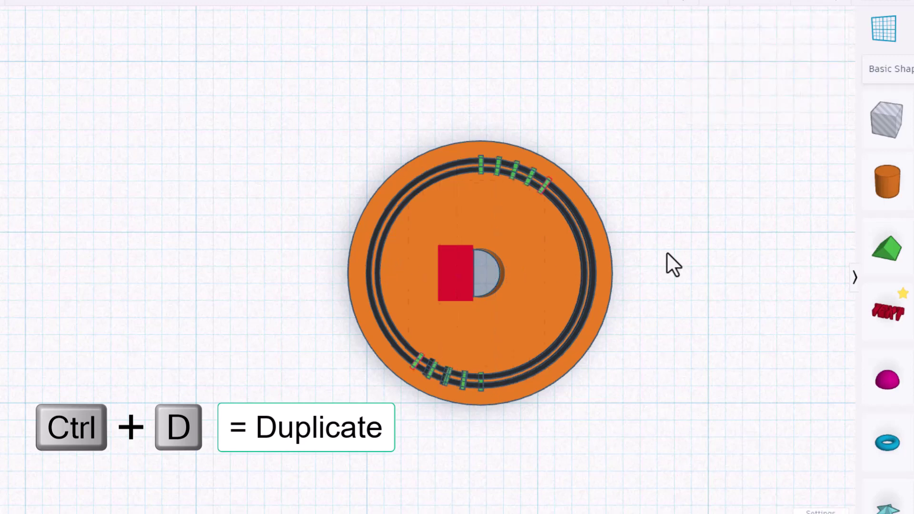
{"action": "key", "text": "ctrl+d"}
{"action": "key", "text": "ctrl+d"}
{"action": "key", "text": "ctrl+d"}
{"action": "key", "text": "ctrl+d"}
{"action": "key", "text": "ctrl+d"}
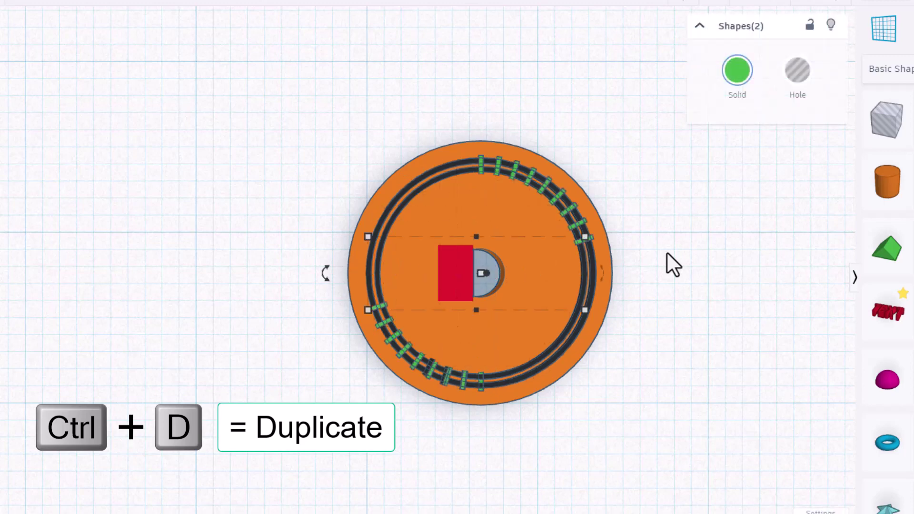
{"action": "key", "text": "ctrl+d"}
{"action": "key", "text": "ctrl+d"}
{"action": "key", "text": "ctrl+d"}
{"action": "key", "text": "ctrl+d"}
{"action": "key", "text": "ctrl+d"}
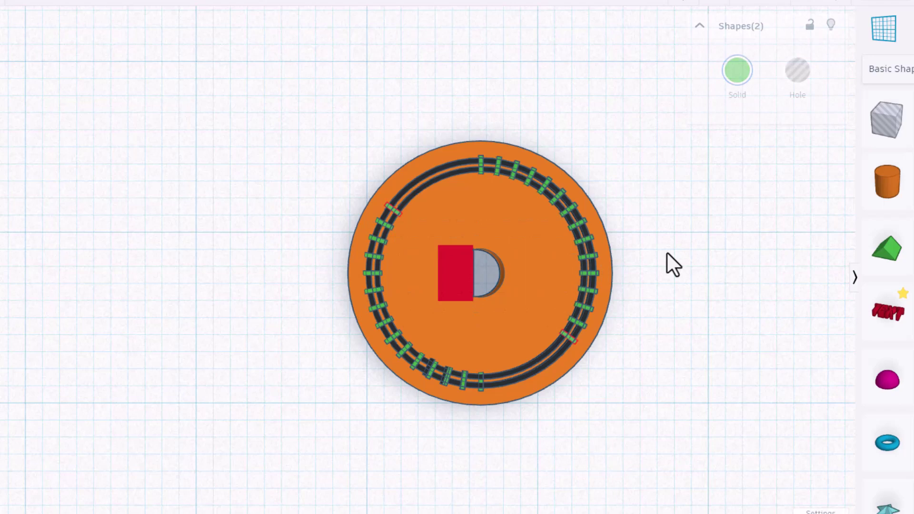
{"action": "key", "text": "ctrl+d"}
{"action": "key", "text": "ctrl+d"}
{"action": "key", "text": "ctrl+d"}
{"action": "key", "text": "ctrl+d"}
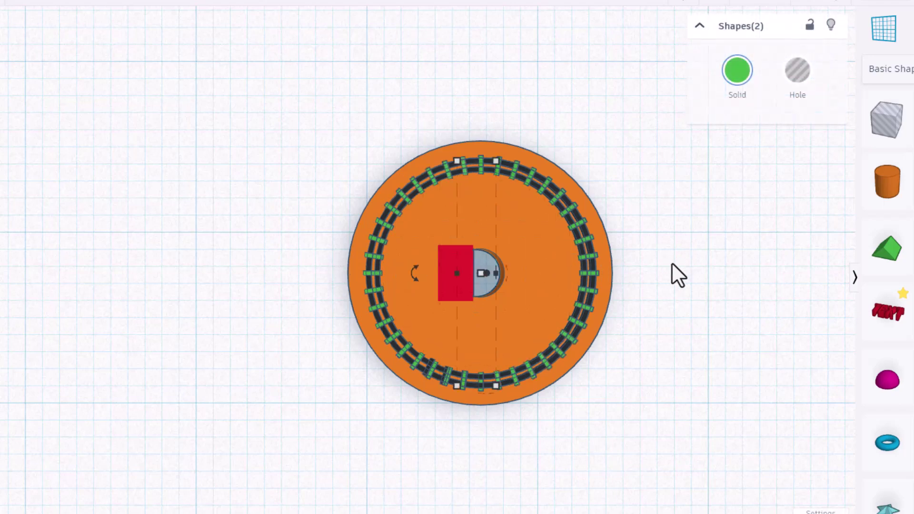
{"action": "right_click_drag", "start_coordinate": [665, 266], "coordinate": [658, 220]}
{"action": "scroll", "coordinate": [661, 223], "scroll_direction": "up", "scroll_amount": 3}
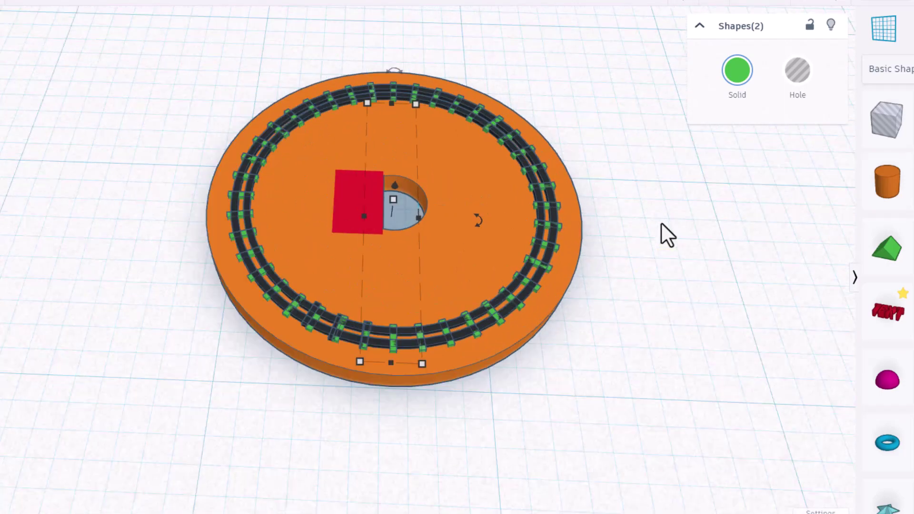
{"action": "left_click", "coordinate": [662, 222]}
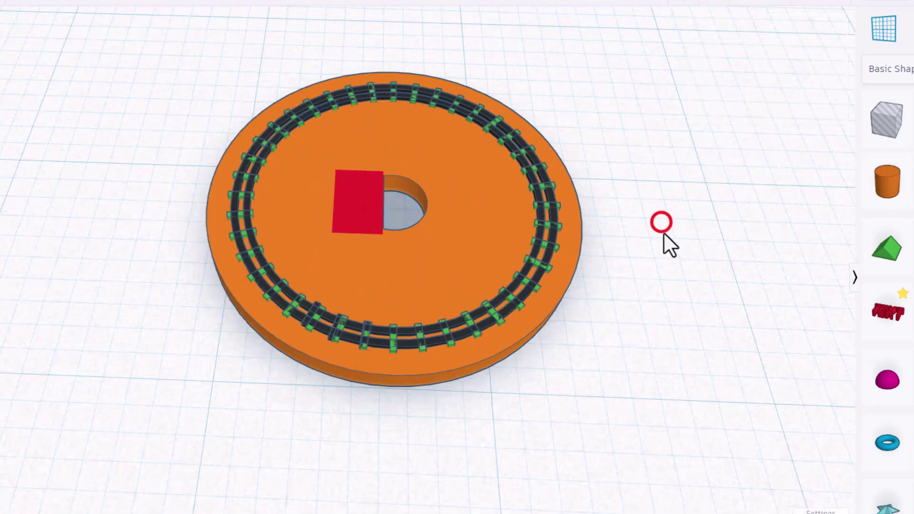
- Hide the orange base and rails group
{"action": "left_click", "coordinate": [479, 200]}
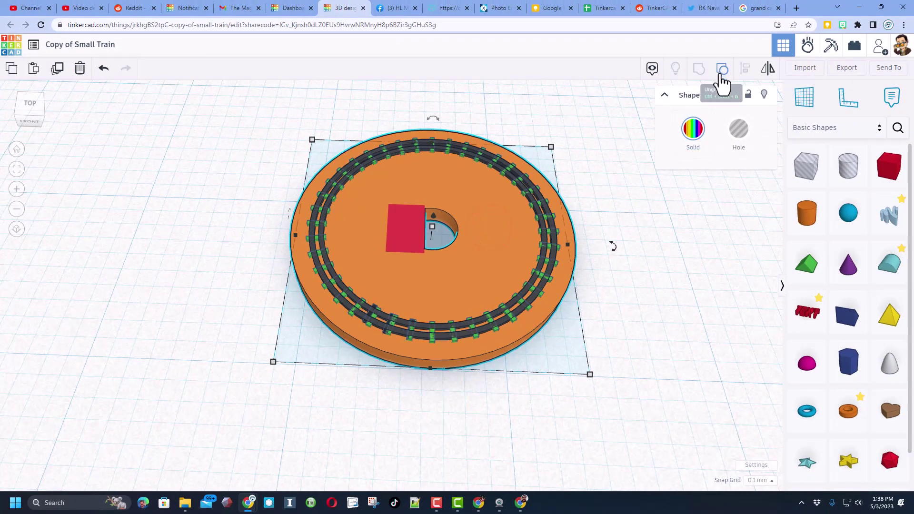
{"action": "left_click", "coordinate": [764, 94]}
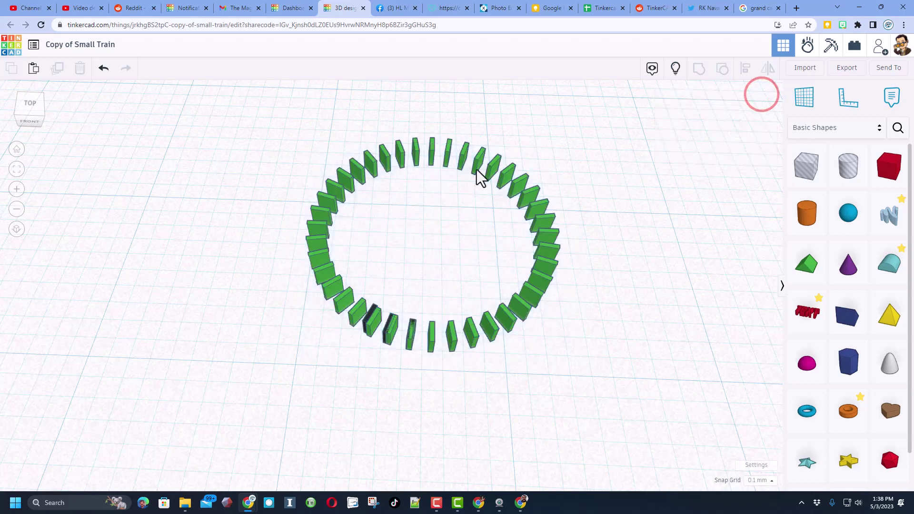
{"action": "scroll", "coordinate": [356, 361], "scroll_direction": "up", "scroll_amount": 5}
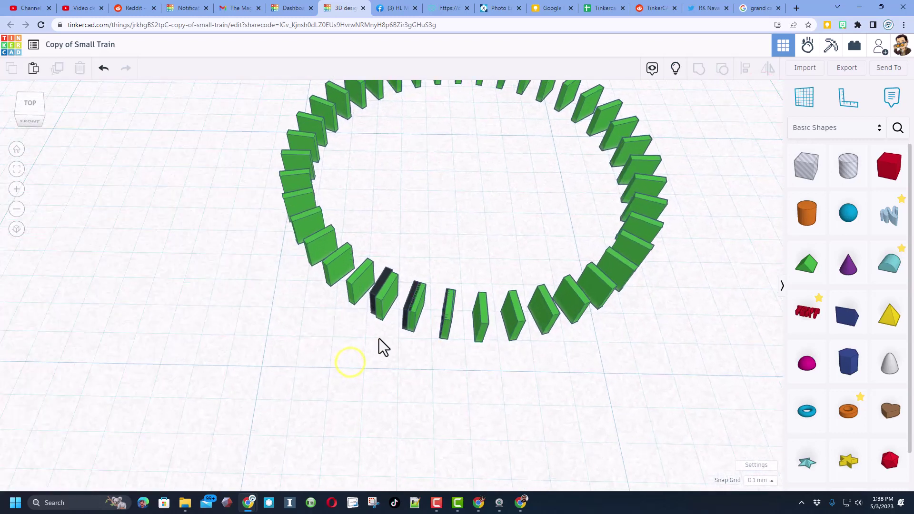
- Delete the three overlapping duplicate ties, then marquee-select all 40 ties
{"action": "left_click", "coordinate": [372, 293]}
{"action": "key", "text": "Delete"}
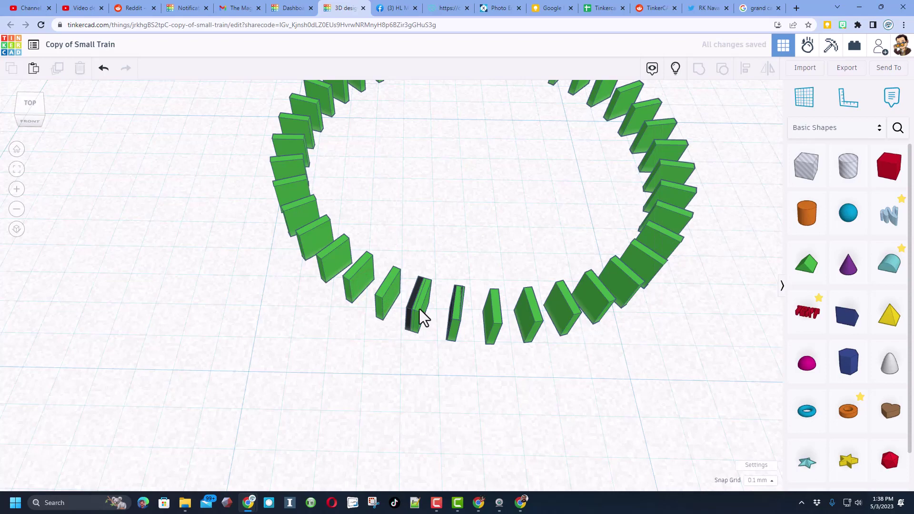
{"action": "left_click", "coordinate": [413, 296]}
{"action": "key", "text": "Delete"}
{"action": "left_click", "coordinate": [451, 316]}
{"action": "key", "text": "Delete"}
{"action": "scroll", "coordinate": [453, 316], "scroll_direction": "down", "scroll_amount": 6}
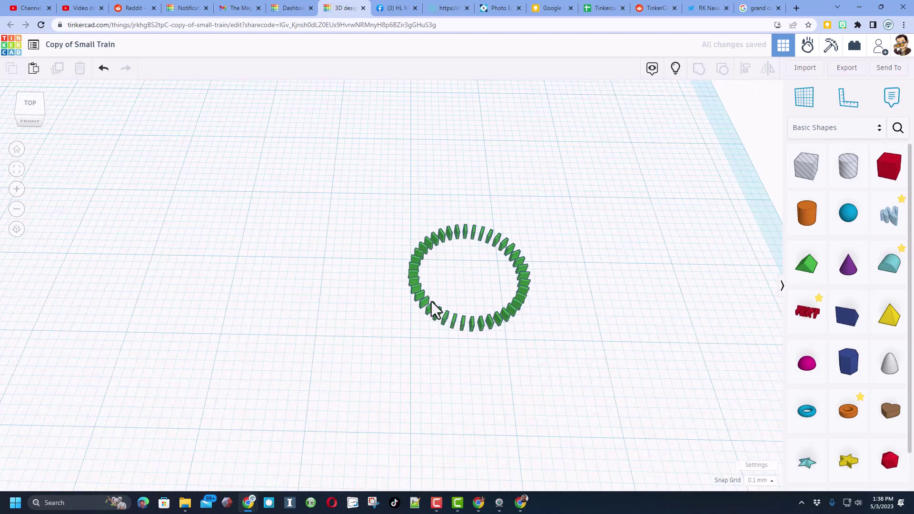
{"action": "left_click_drag", "start_coordinate": [341, 185], "coordinate": [688, 413]}
- Colour all 40 ties brown and show the hidden base and rails again
{"action": "left_click", "coordinate": [691, 129]}
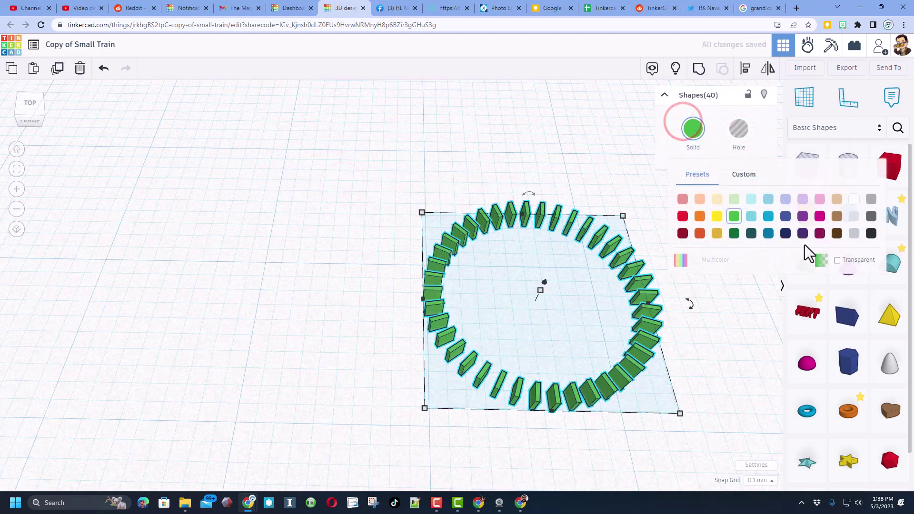
{"action": "left_click", "coordinate": [837, 233]}
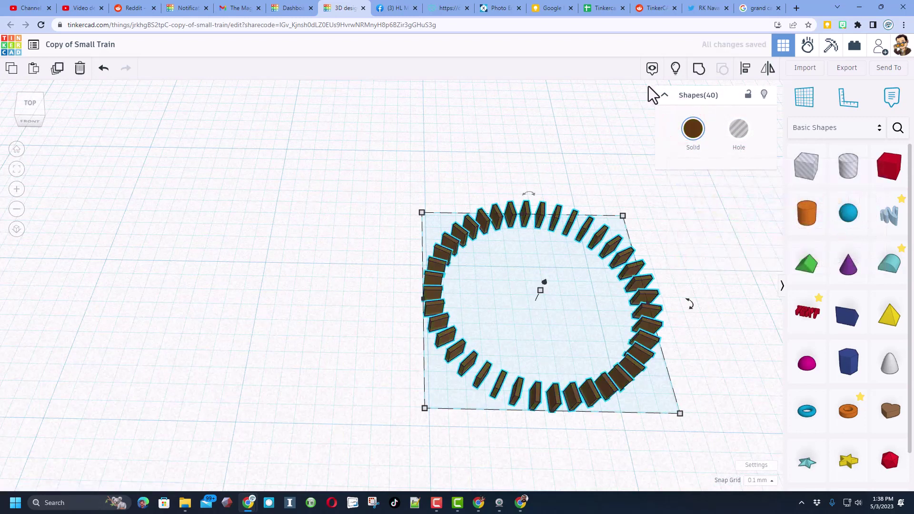
{"action": "left_click", "coordinate": [675, 68]}
- Clear the selection and view the finished tied track from an angled perspective
{"action": "left_click", "coordinate": [568, 239]}
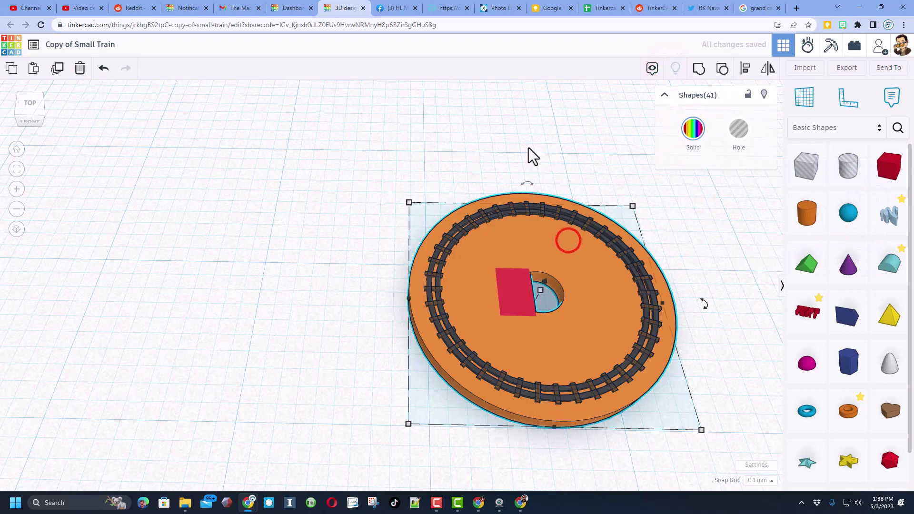
{"action": "left_click", "coordinate": [527, 145]}
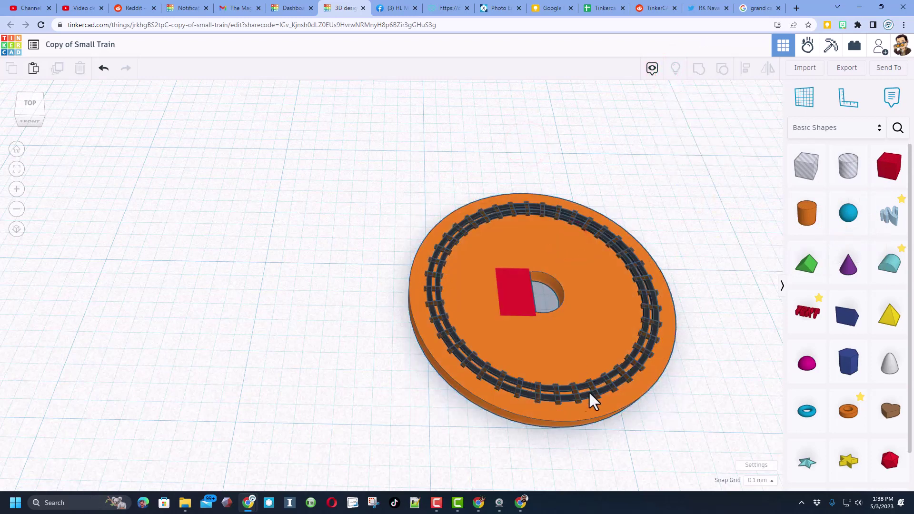
{"action": "right_click_drag", "start_coordinate": [329, 293], "coordinate": [207, 262]}
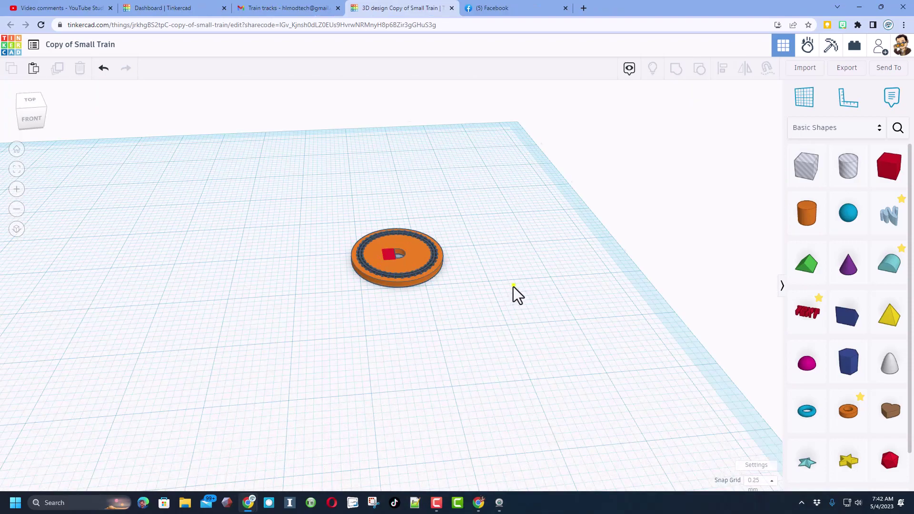
{"action": "right_click_drag", "start_coordinate": [514, 286], "coordinate": [487, 336]}
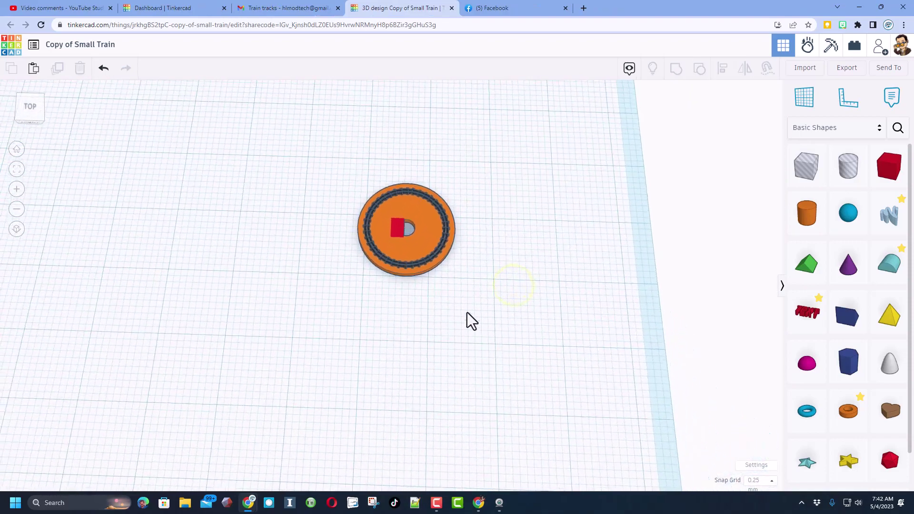
{"action": "scroll", "coordinate": [448, 296], "scroll_direction": "up", "scroll_amount": 3}
{"action": "right_click_drag", "start_coordinate": [430, 269], "coordinate": [439, 237]}
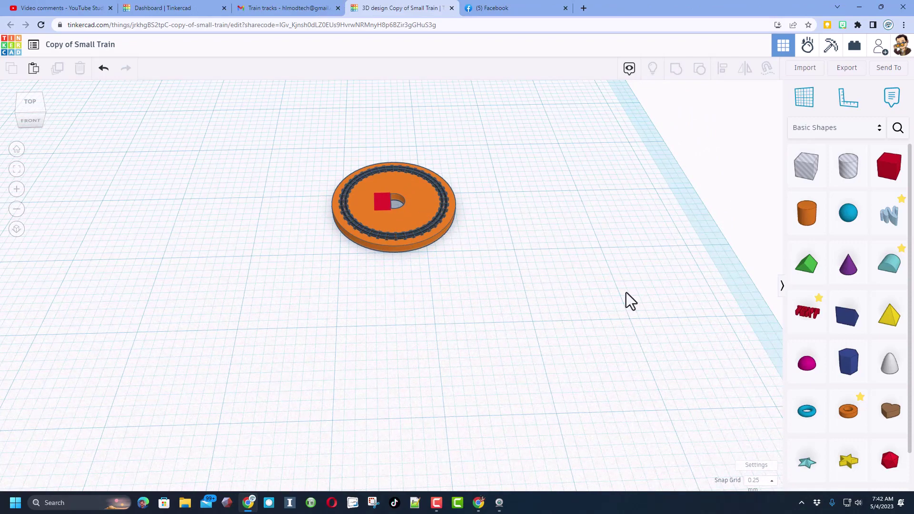
- Add a tube beside the track with radius 7, wall thickness 0.2 and 64 sides
{"action": "left_click", "coordinate": [848, 411]}
{"action": "left_click", "coordinate": [535, 230]}
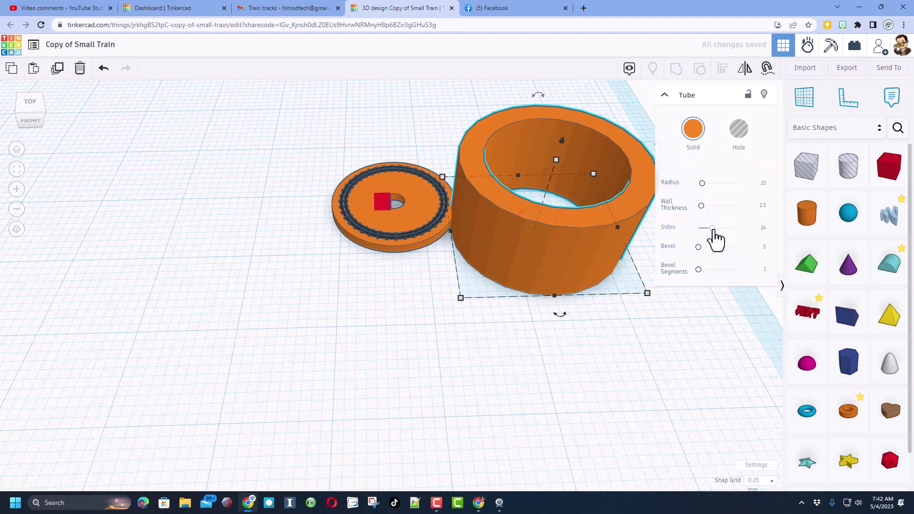
{"action": "left_click_drag", "start_coordinate": [715, 229], "coordinate": [768, 244]}
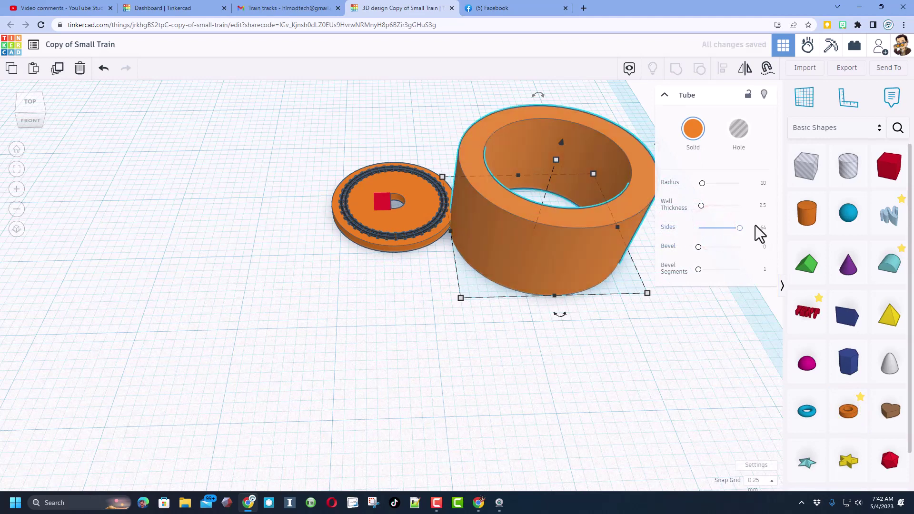
{"action": "left_click", "coordinate": [763, 205]}
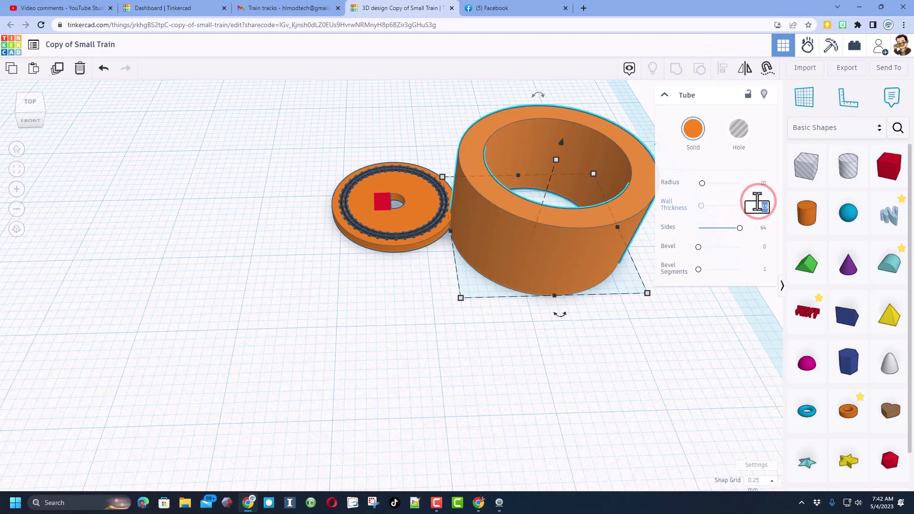
{"action": "type", "text": "3"}
{"action": "key", "text": "Return"}
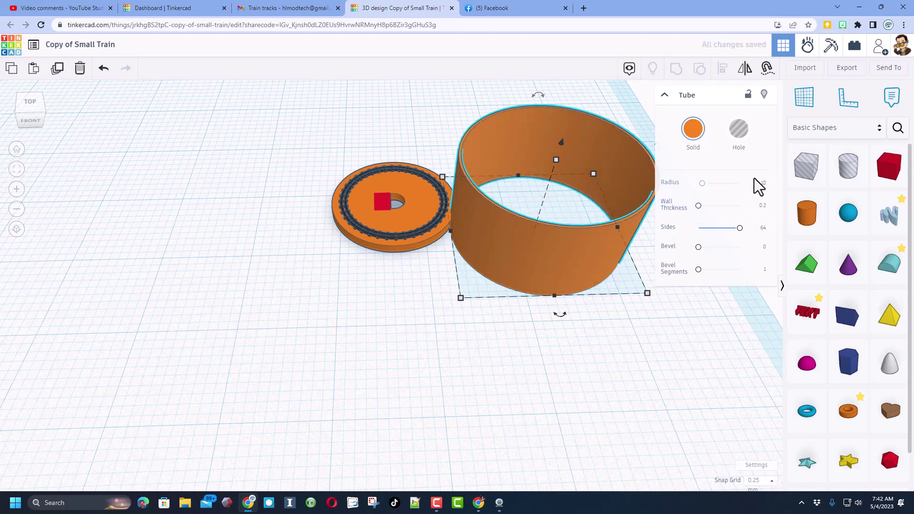
{"action": "left_click", "coordinate": [763, 184]}
{"action": "key", "text": "Return"}
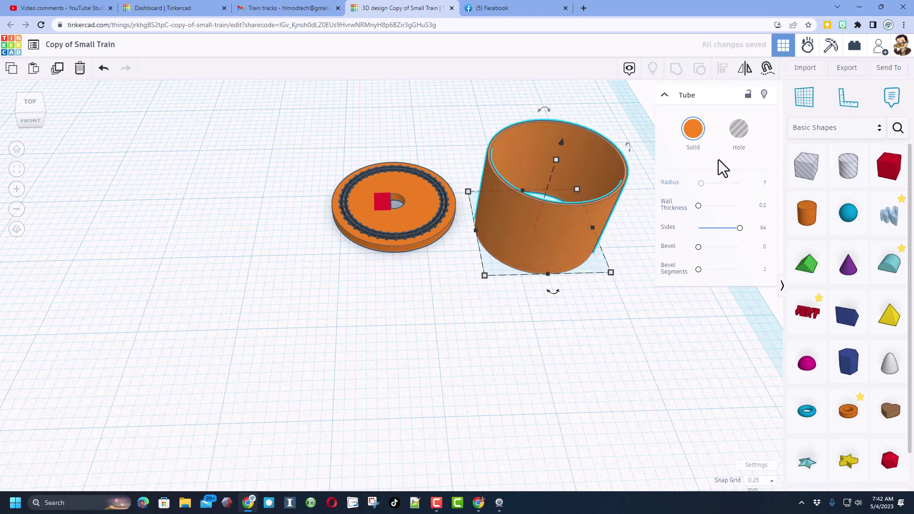
- Make the tube black and set its height to 0.2
{"action": "left_click", "coordinate": [693, 128]}
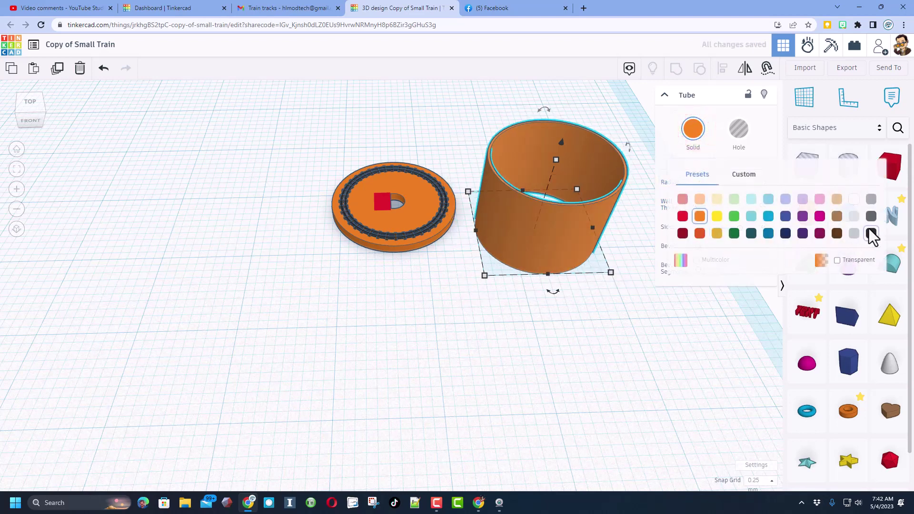
{"action": "left_click", "coordinate": [872, 233]}
{"action": "left_click", "coordinate": [556, 159]}
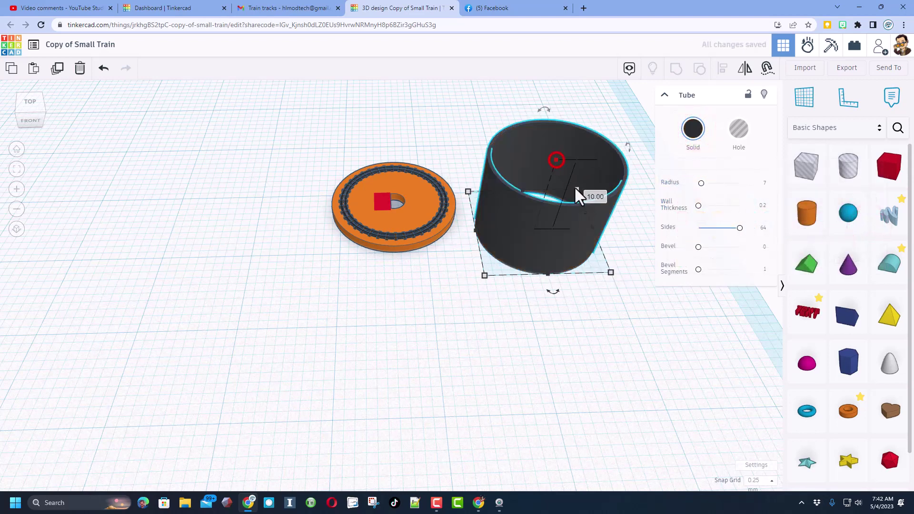
{"action": "left_click", "coordinate": [590, 199]}
{"action": "type", "text": "0.2"}
{"action": "key", "text": "Return"}
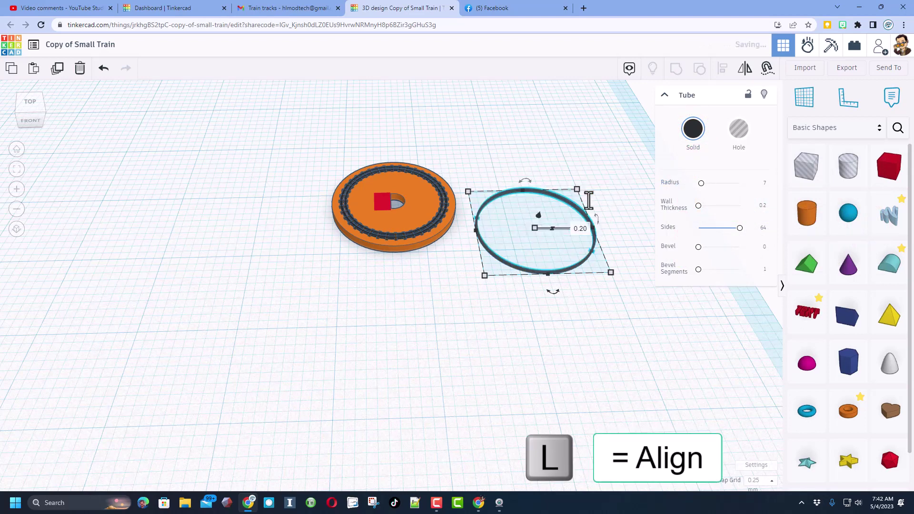
- Align the ring to the centre of the orange track disc on both axes
{"action": "left_click_drag", "start_coordinate": [200, 138], "coordinate": [619, 356]}
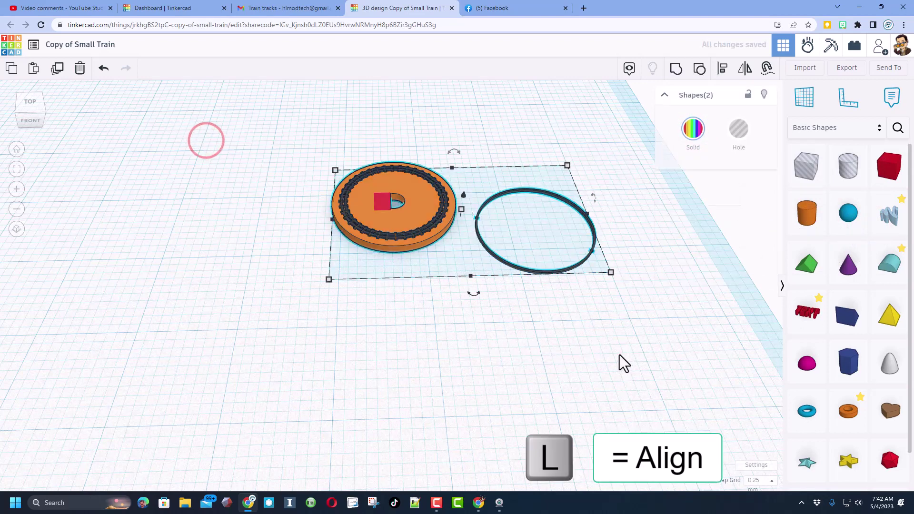
{"action": "key", "text": "l"}
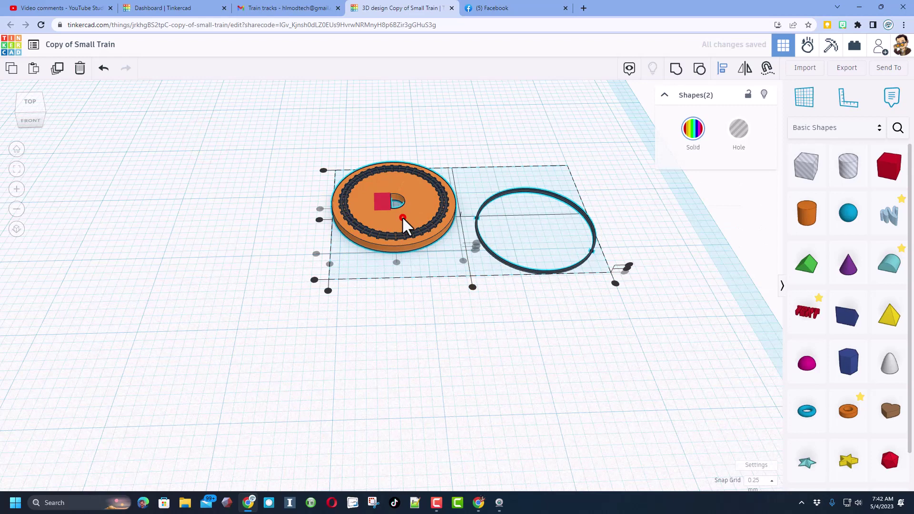
{"action": "left_click", "coordinate": [402, 217]}
{"action": "left_click", "coordinate": [319, 211]}
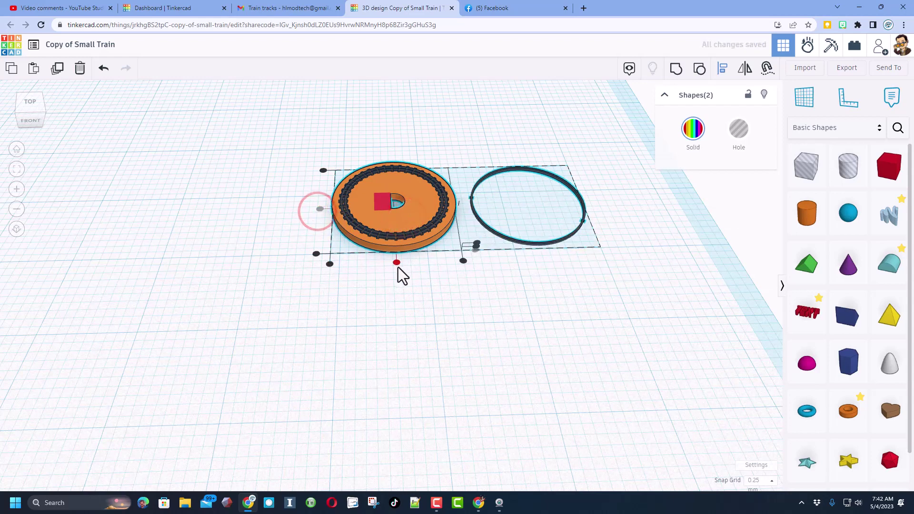
{"action": "left_click", "coordinate": [397, 263]}
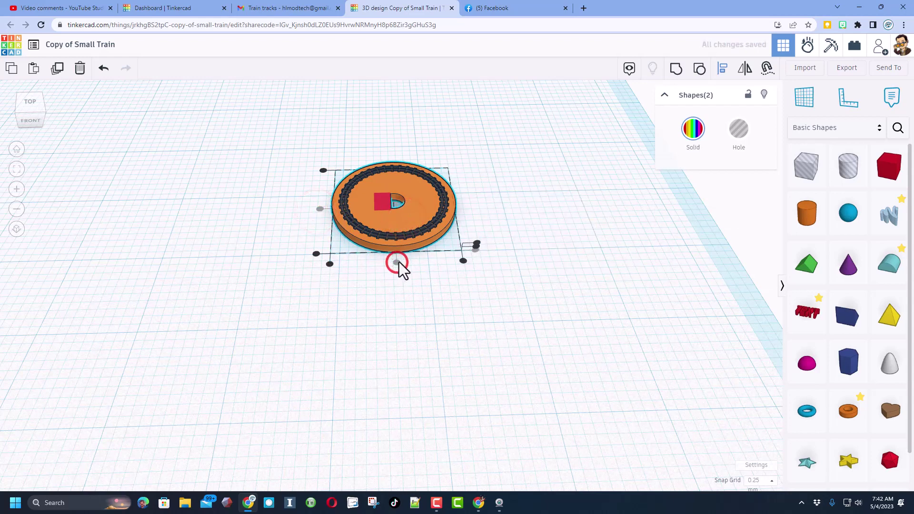
{"action": "left_click", "coordinate": [477, 244]}
{"action": "left_click", "coordinate": [457, 259]}
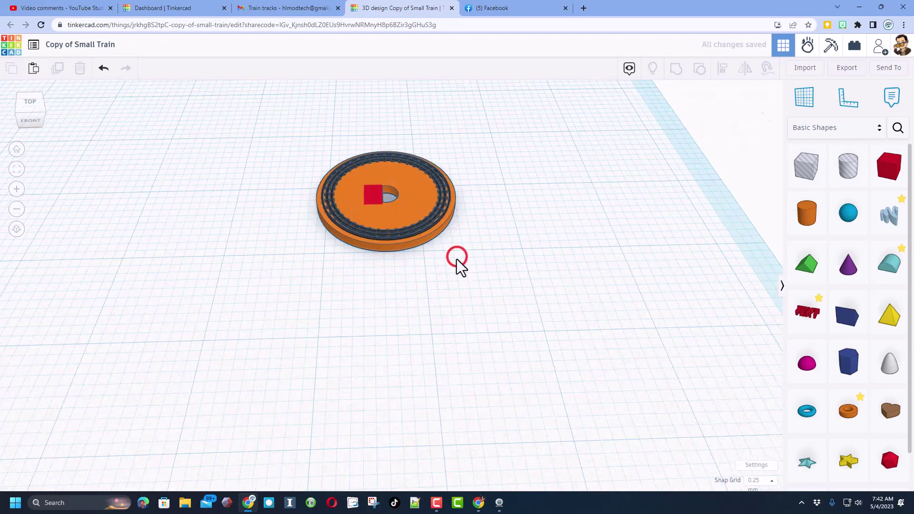
{"action": "scroll", "coordinate": [450, 250], "scroll_direction": "up", "scroll_amount": 5}
{"action": "scroll", "coordinate": [449, 261], "scroll_direction": "down", "scroll_amount": 5}
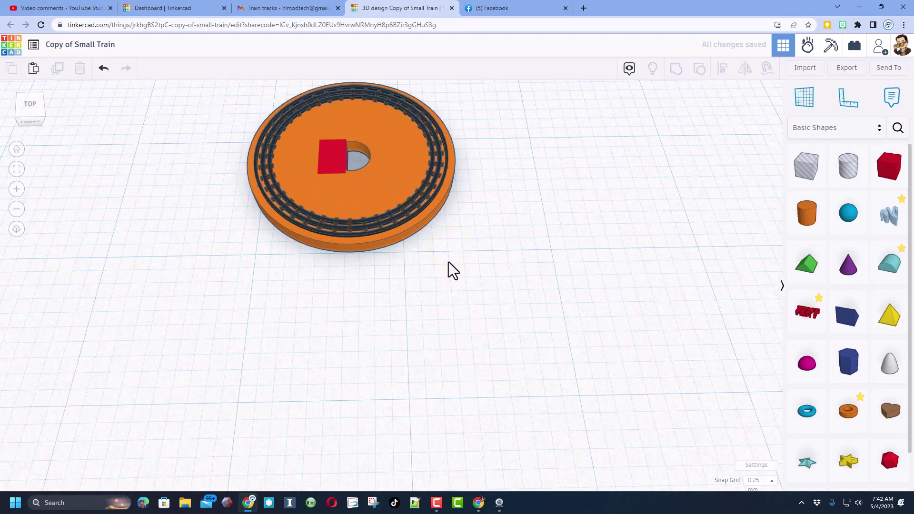
- Change the black ring's radius to 6.5, then to 6, so it sits on the ties
{"action": "left_click", "coordinate": [411, 218]}
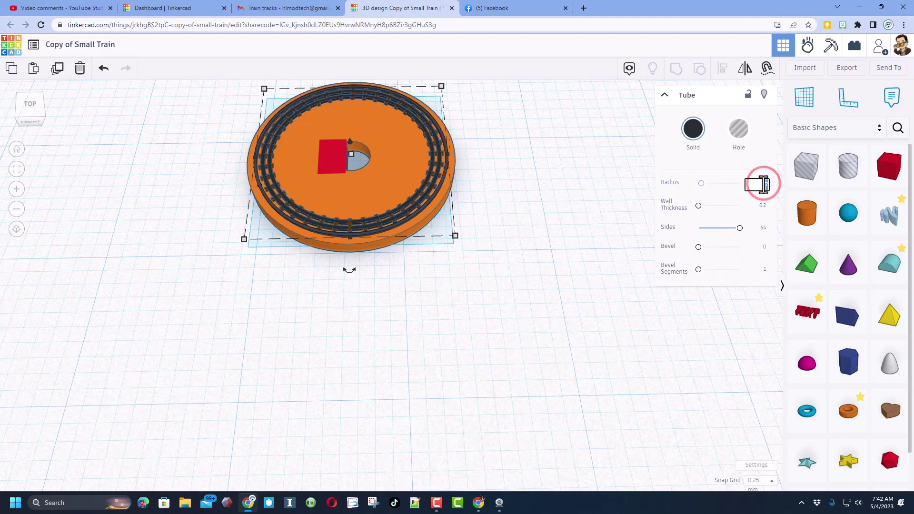
{"action": "key", "text": "Return"}
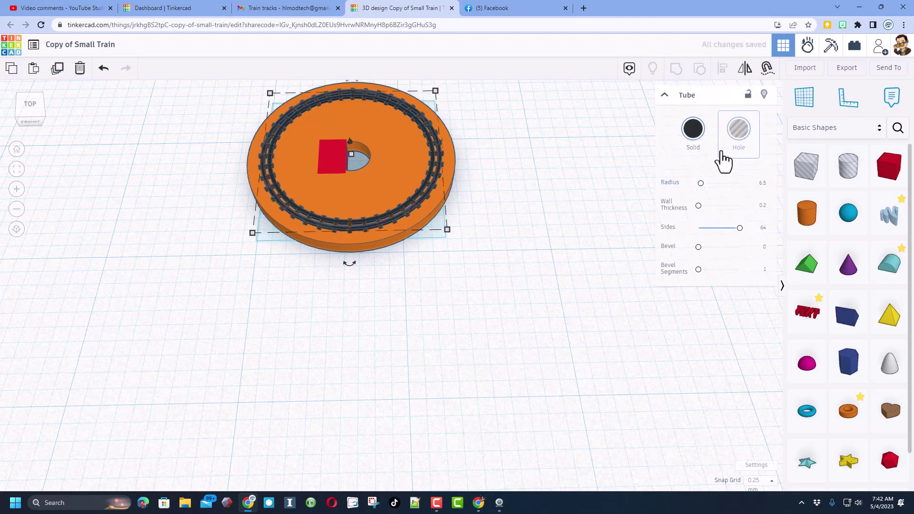
{"action": "left_click", "coordinate": [763, 183]}
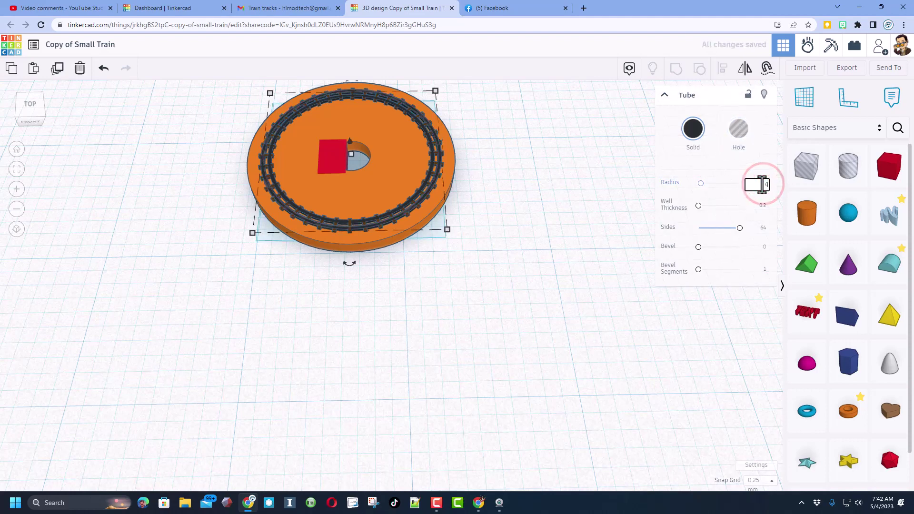
{"action": "key", "text": "Down"}
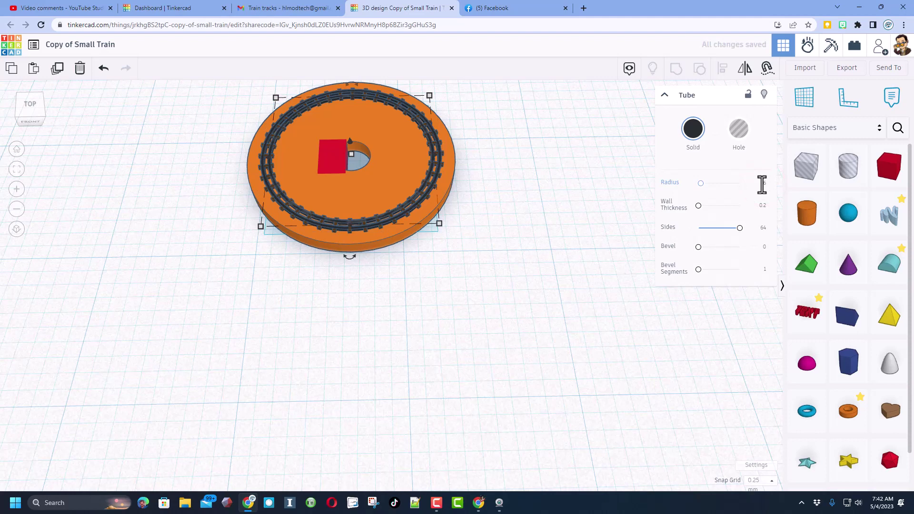
{"action": "right_click_drag", "start_coordinate": [608, 173], "coordinate": [564, 153]}
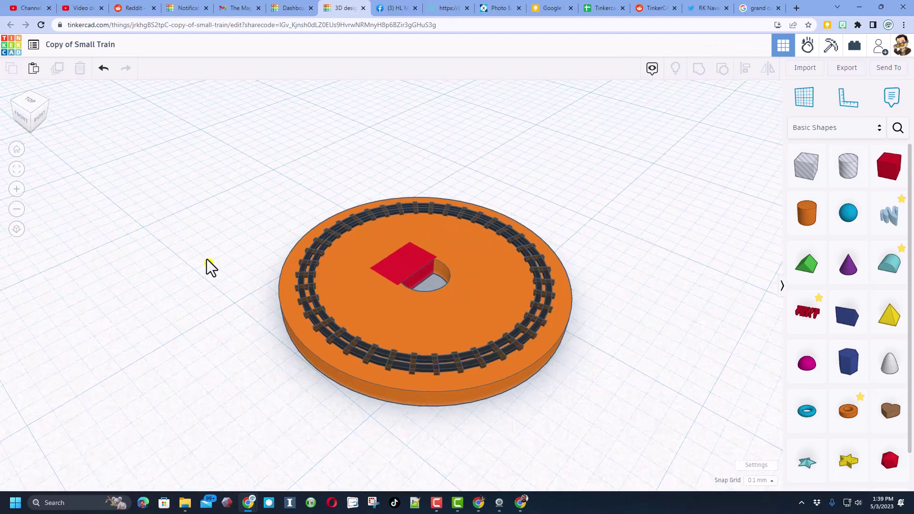
{"action": "left_click", "coordinate": [205, 257]}
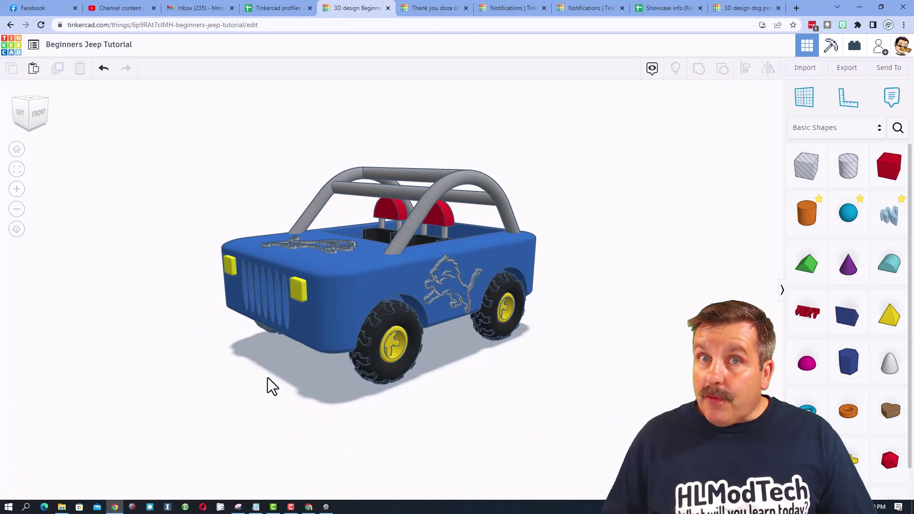
- Copy the Beginners Jeep Tutorial share link from the Collaborate window, then close it
{"action": "right_click_drag", "start_coordinate": [267, 379], "coordinate": [412, 389]}
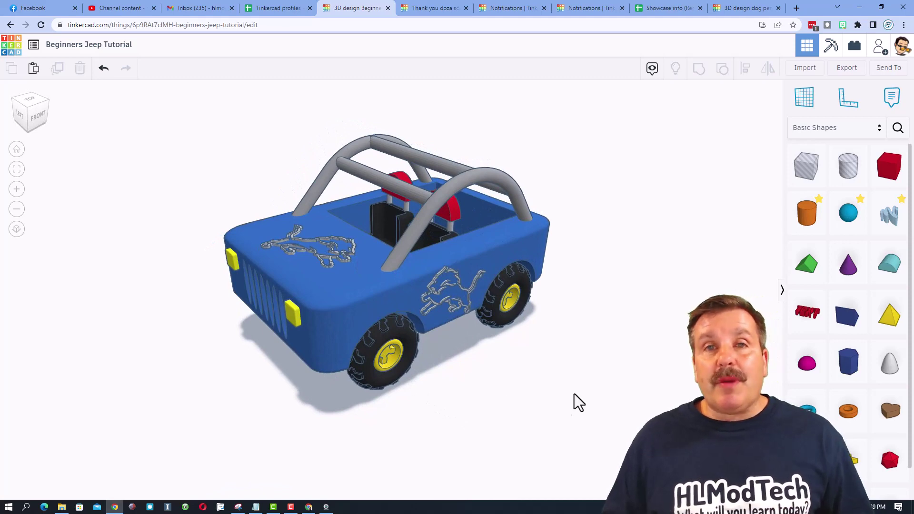
{"action": "left_click", "coordinate": [876, 41]}
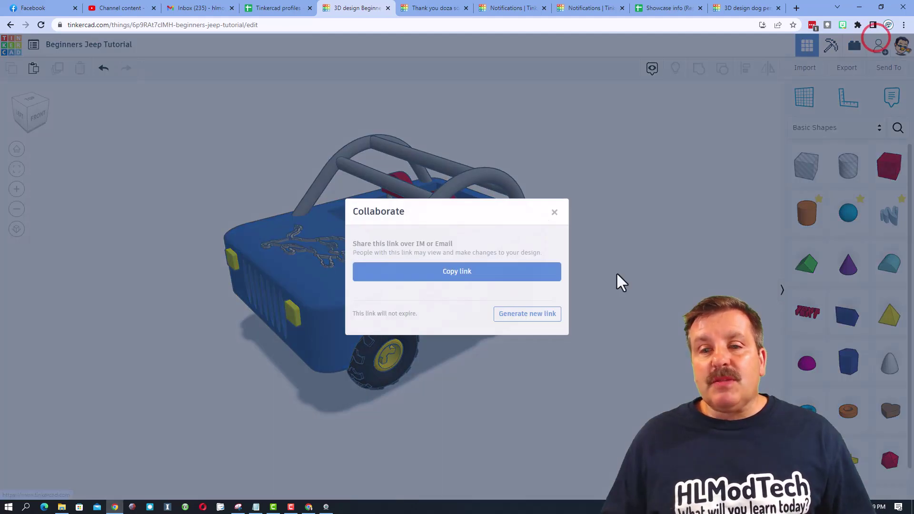
{"action": "left_click", "coordinate": [487, 273]}
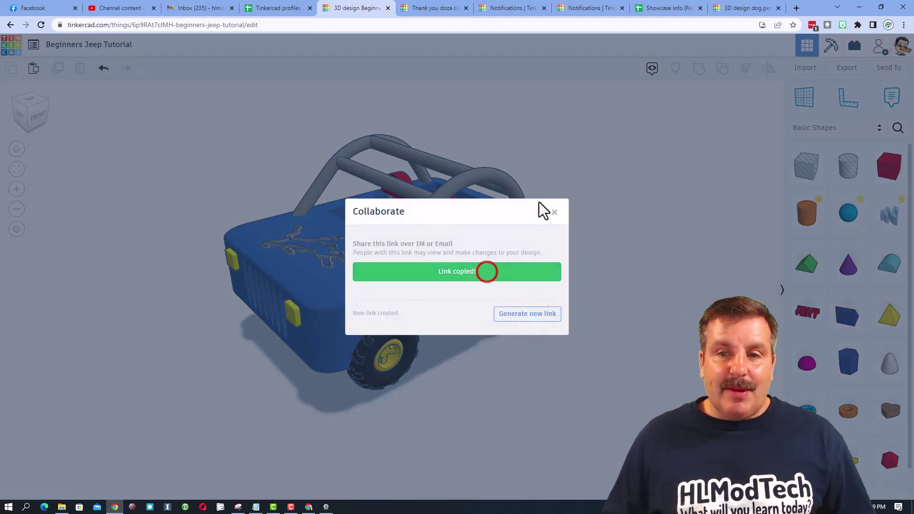
{"action": "left_click", "coordinate": [554, 215]}
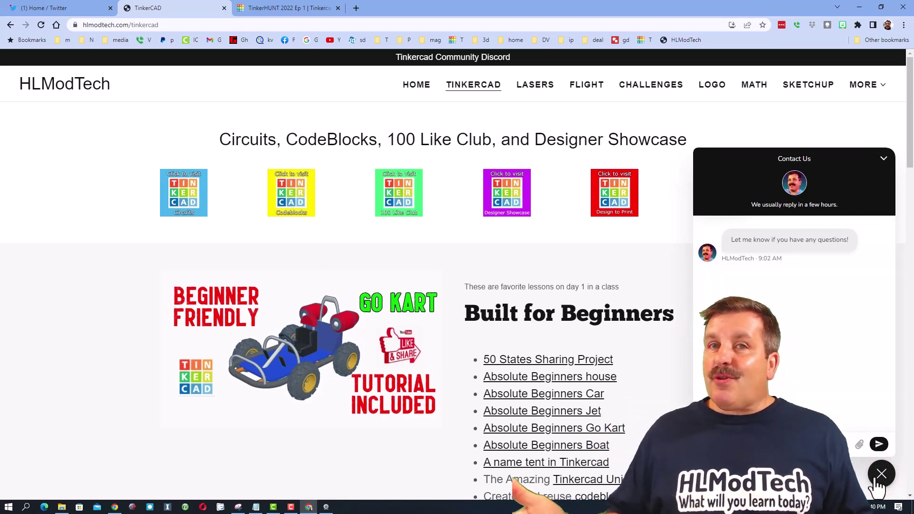
- Close the Contact Us chat panel on the HLModTech lessons page
{"action": "left_click", "coordinate": [881, 477]}
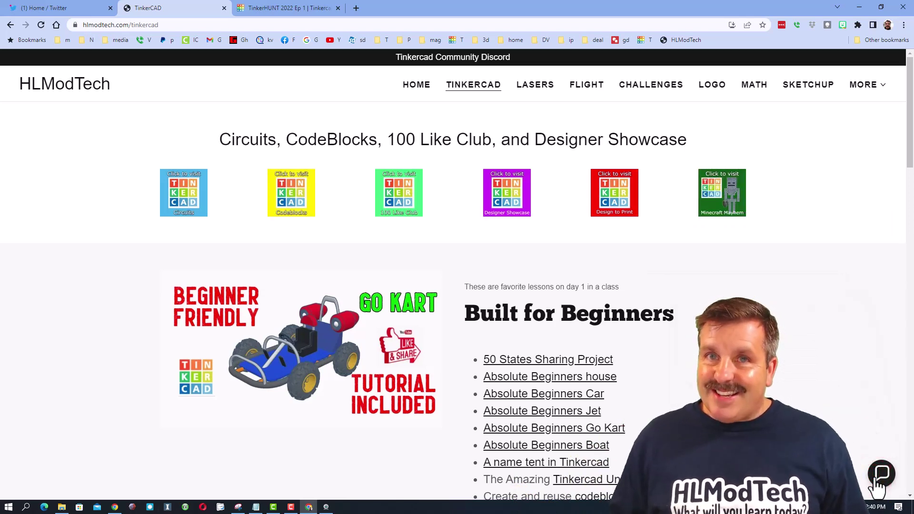
{"action": "left_click", "coordinate": [460, 57]}
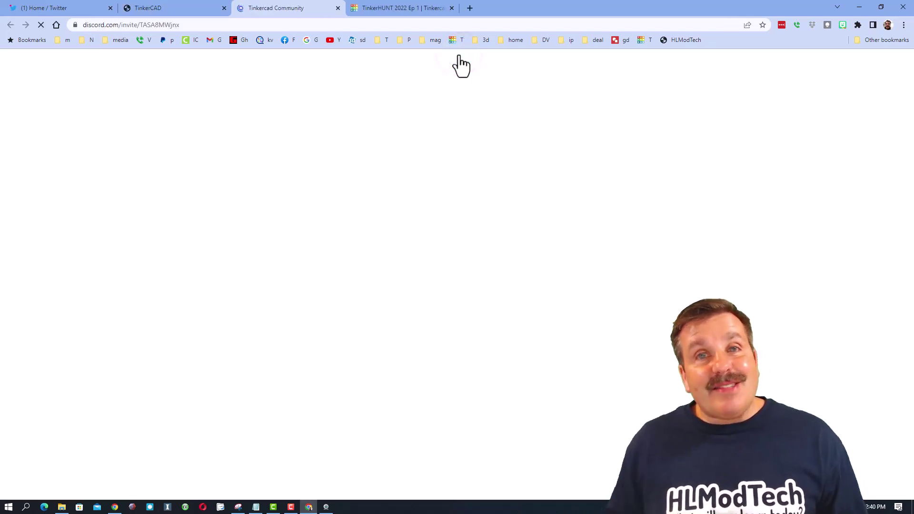